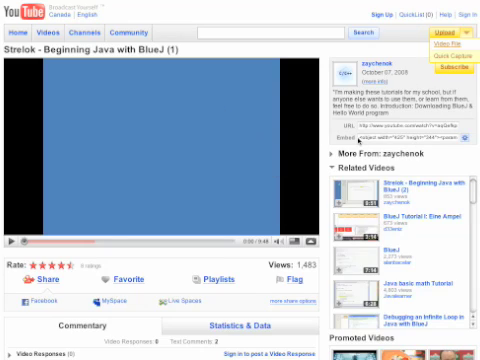
- Expand the embed options for the 'Strelok - Beginning Java with BlueJ (1)' video
{"action": "left_click", "coordinate": [335, 137]}
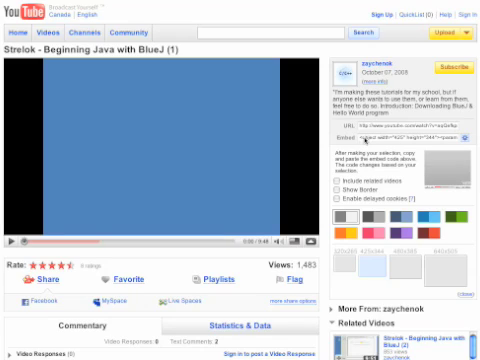
- Select the full YouTube embed code and copy it to the clipboard
{"action": "left_click", "coordinate": [365, 139]}
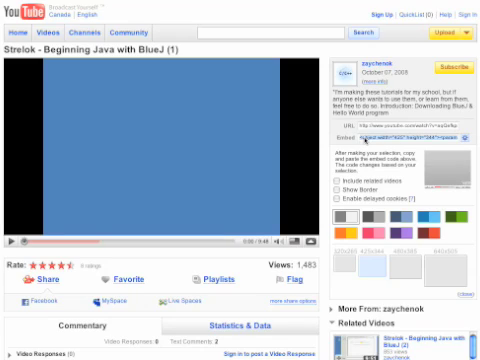
{"action": "right_click", "coordinate": [392, 140]}
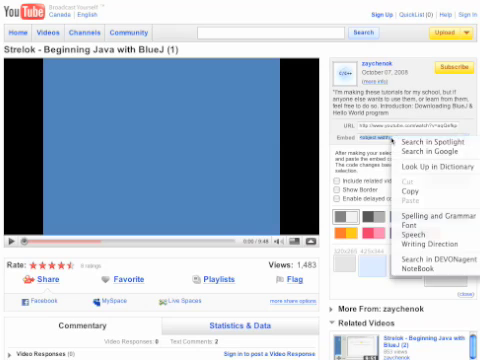
{"action": "left_click", "coordinate": [406, 191]}
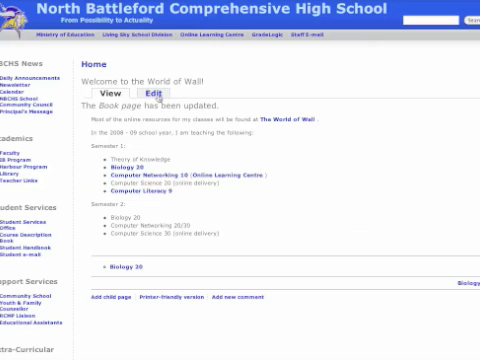
- Open the edit form of the 'Welcome to the World of Wall!' book page
{"action": "left_click", "coordinate": [157, 96]}
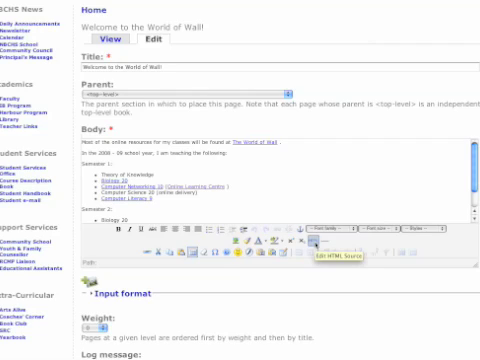
- Paste the YouTube embed code at the end of the body's HTML source and apply it
{"action": "left_click", "coordinate": [314, 242]}
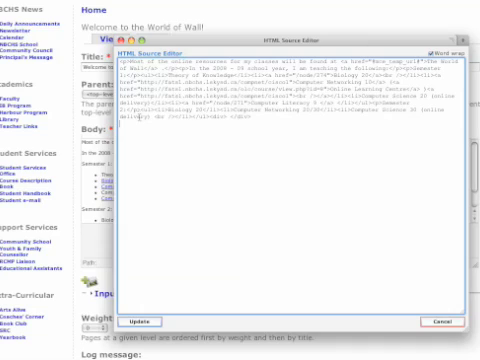
{"action": "right_click", "coordinate": [136, 124]}
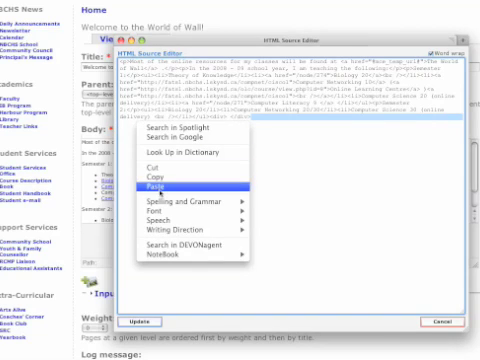
{"action": "left_click", "coordinate": [148, 190]}
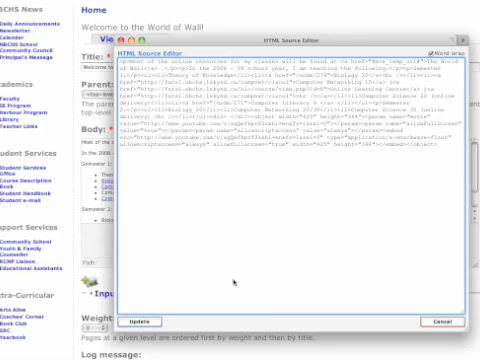
{"action": "left_click", "coordinate": [144, 324]}
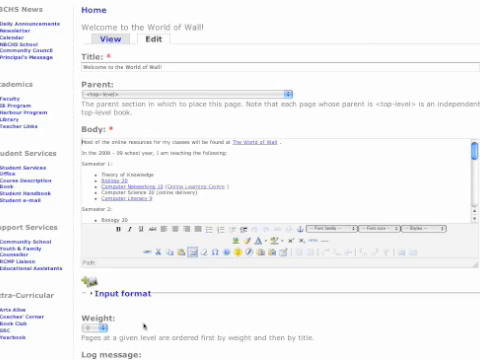
{"action": "scroll", "coordinate": [297, 260], "scroll_direction": "down", "scroll_amount": 5}
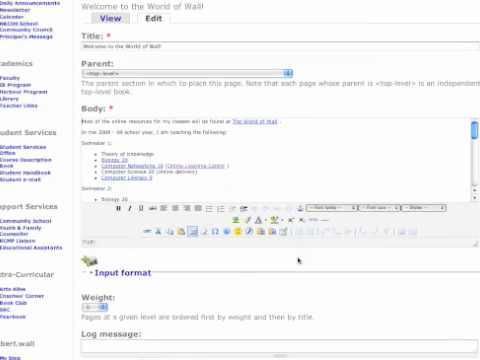
{"action": "scroll", "coordinate": [297, 260], "scroll_direction": "down", "scroll_amount": 2}
{"action": "scroll", "coordinate": [297, 260], "scroll_direction": "down", "scroll_amount": 1}
{"action": "scroll", "coordinate": [297, 260], "scroll_direction": "down", "scroll_amount": 2}
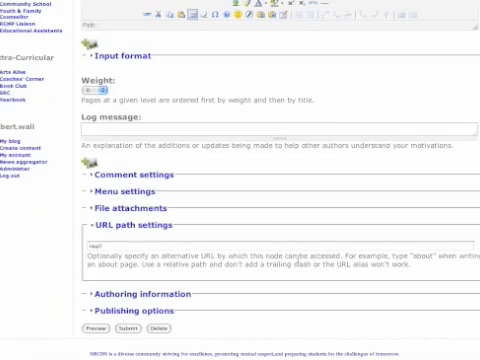
- Submit the edited 'Welcome to the World of Wall!' page with the embed code
{"action": "left_click", "coordinate": [130, 330]}
{"action": "scroll", "coordinate": [342, 292], "scroll_direction": "down", "scroll_amount": 3}
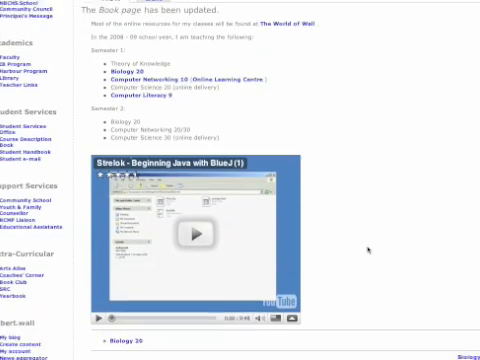
- Play the embedded video below the course lists for a few seconds, then pause it
{"action": "left_click", "coordinate": [197, 214]}
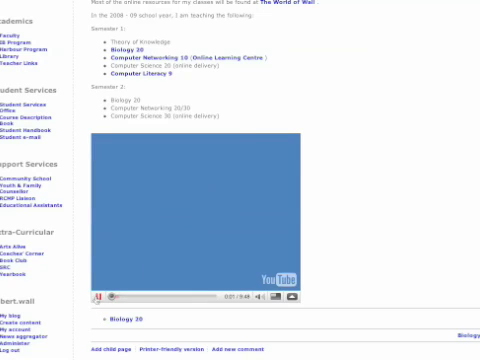
{"action": "left_click", "coordinate": [99, 297]}
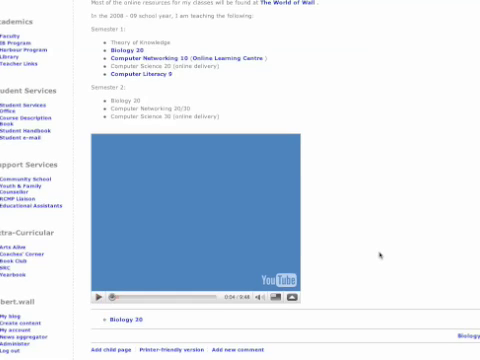
{"action": "scroll", "coordinate": [379, 255], "scroll_direction": "up", "scroll_amount": 1}
{"action": "scroll", "coordinate": [379, 255], "scroll_direction": "up", "scroll_amount": 1}
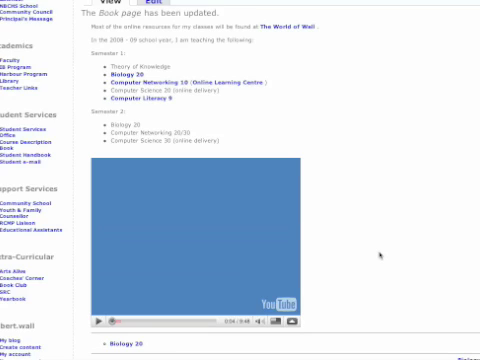
{"action": "scroll", "coordinate": [221, 142], "scroll_direction": "up", "scroll_amount": 1}
{"action": "scroll", "coordinate": [221, 142], "scroll_direction": "up", "scroll_amount": 3}
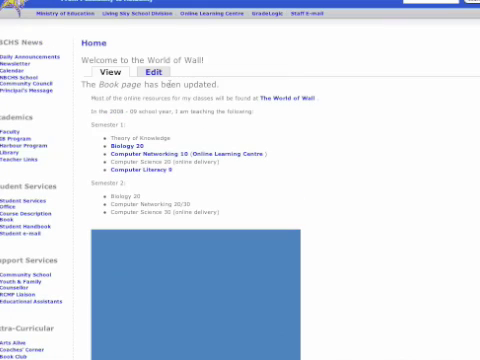
- Reopen the page editor, inspect the body HTML with the embed code, and cancel unchanged
{"action": "left_click", "coordinate": [153, 72]}
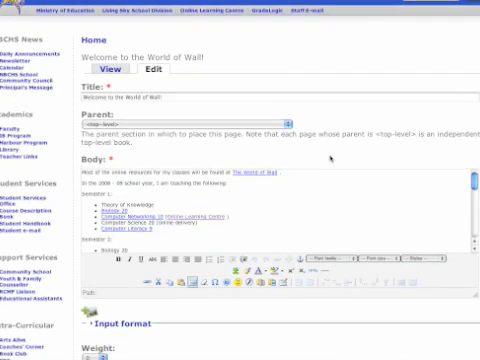
{"action": "scroll", "coordinate": [330, 158], "scroll_direction": "down", "scroll_amount": 5}
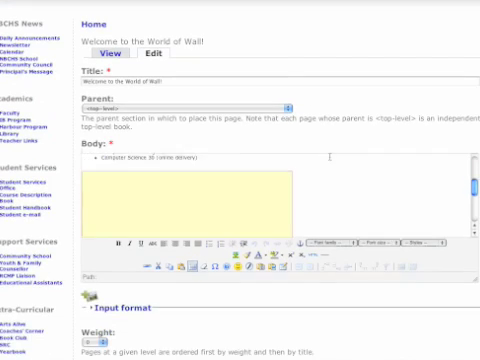
{"action": "left_click", "coordinate": [313, 256]}
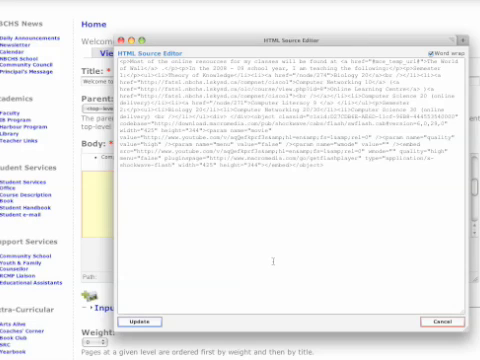
{"action": "left_click", "coordinate": [437, 321]}
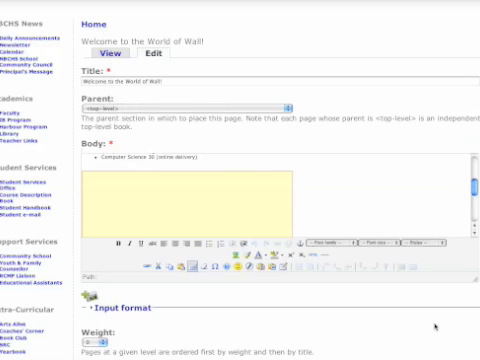